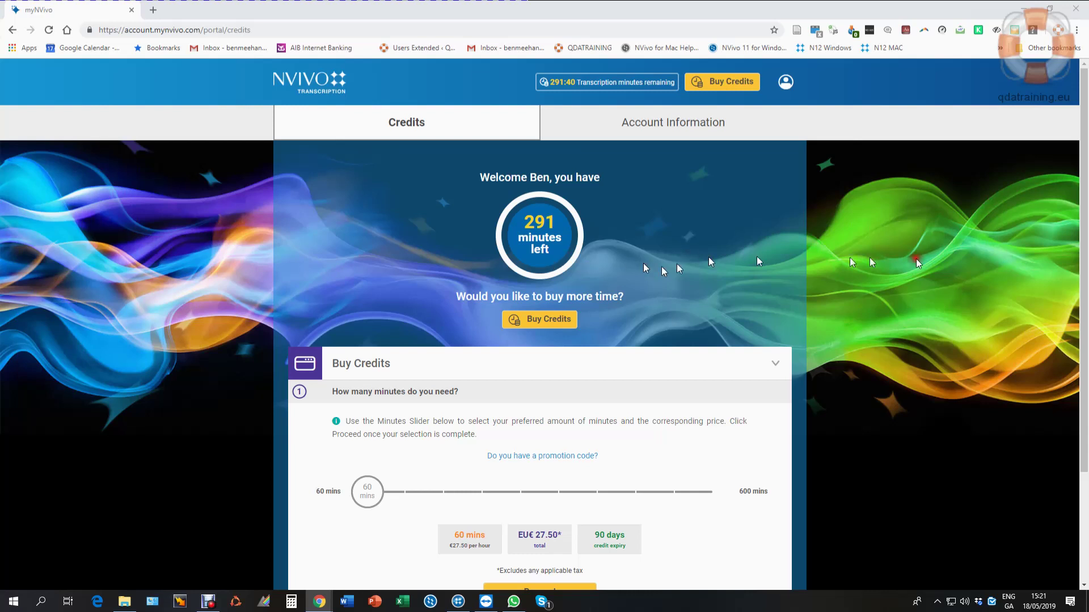
- Confirm 291 transcription minutes remain in myNVivo, then return to the NVivo project's Interviews list
left_click(591, 121)
left_click(86, 17)
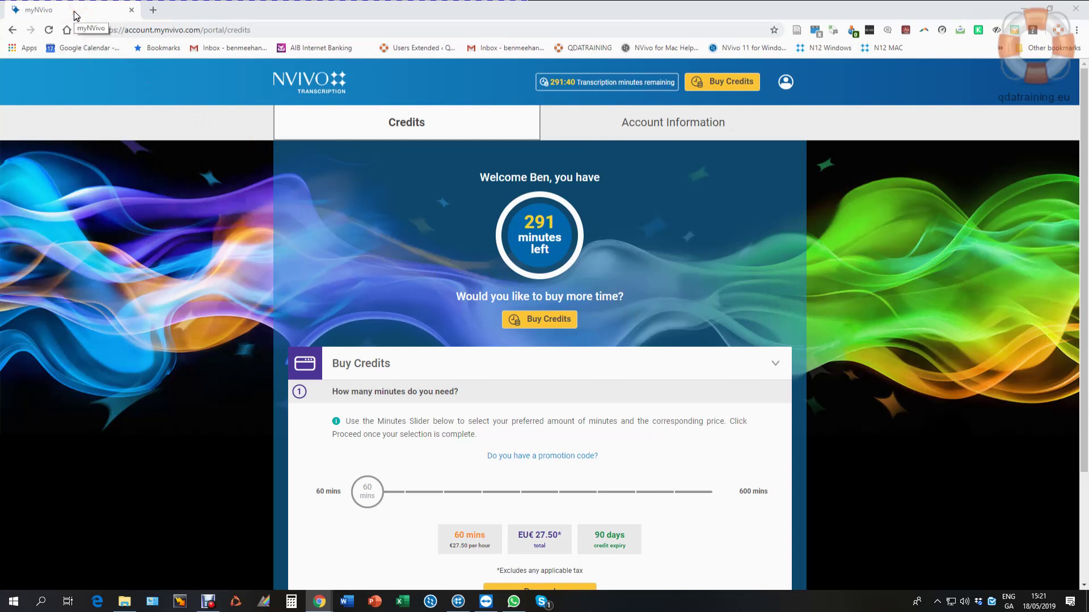
key("alt+Tab")
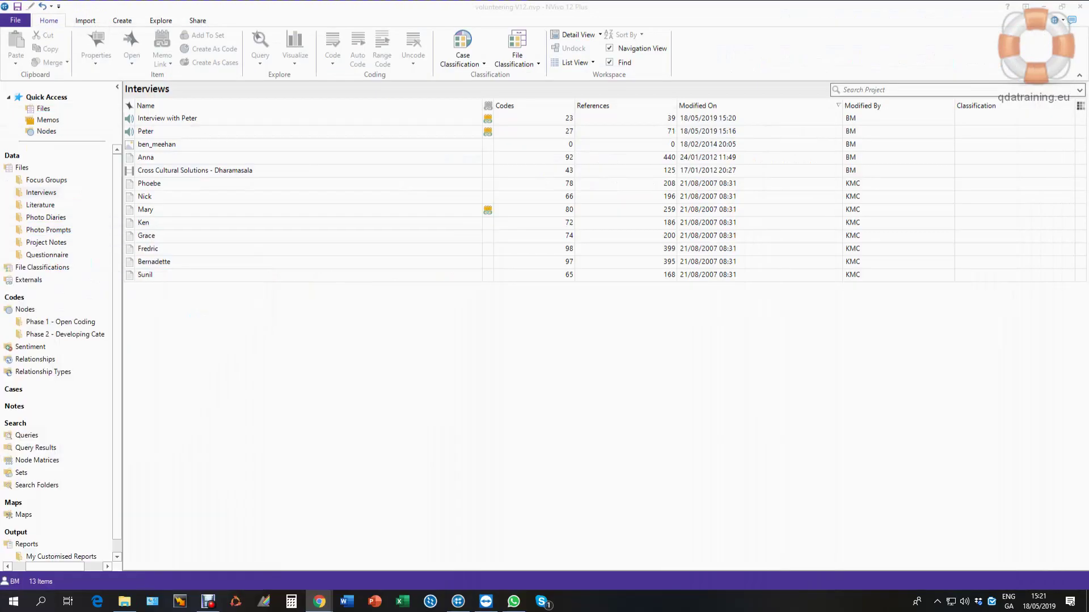
left_click(1064, 21)
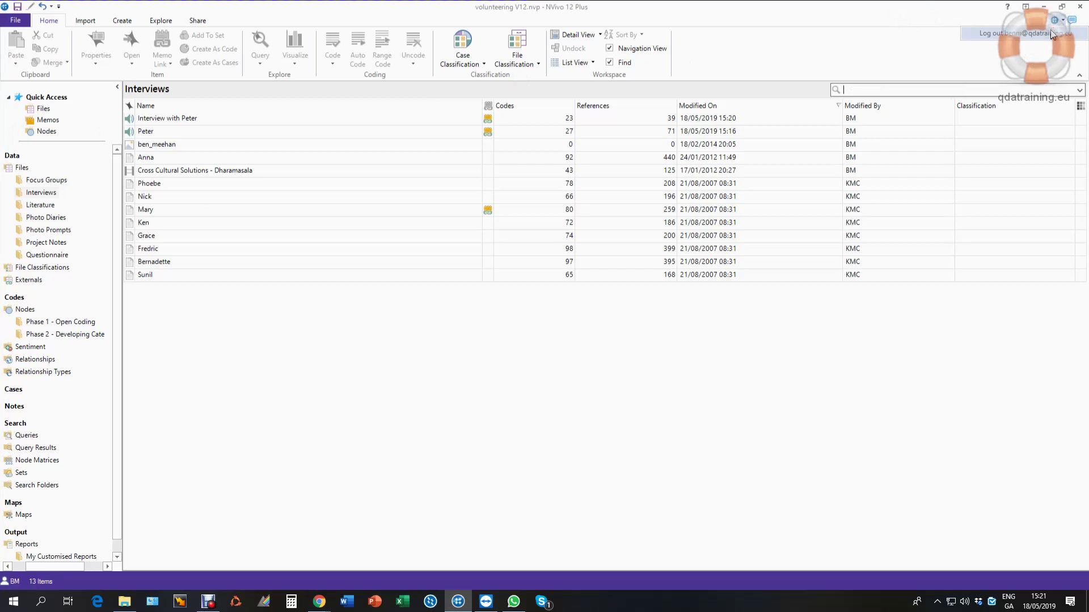
left_click(129, 119)
double_click(129, 121)
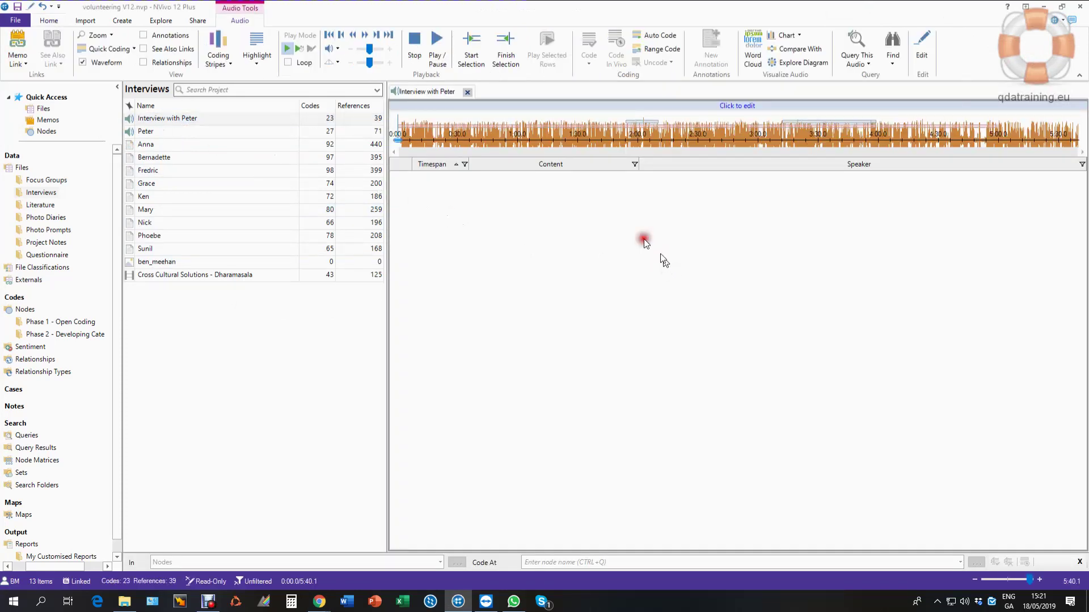
left_click(467, 92)
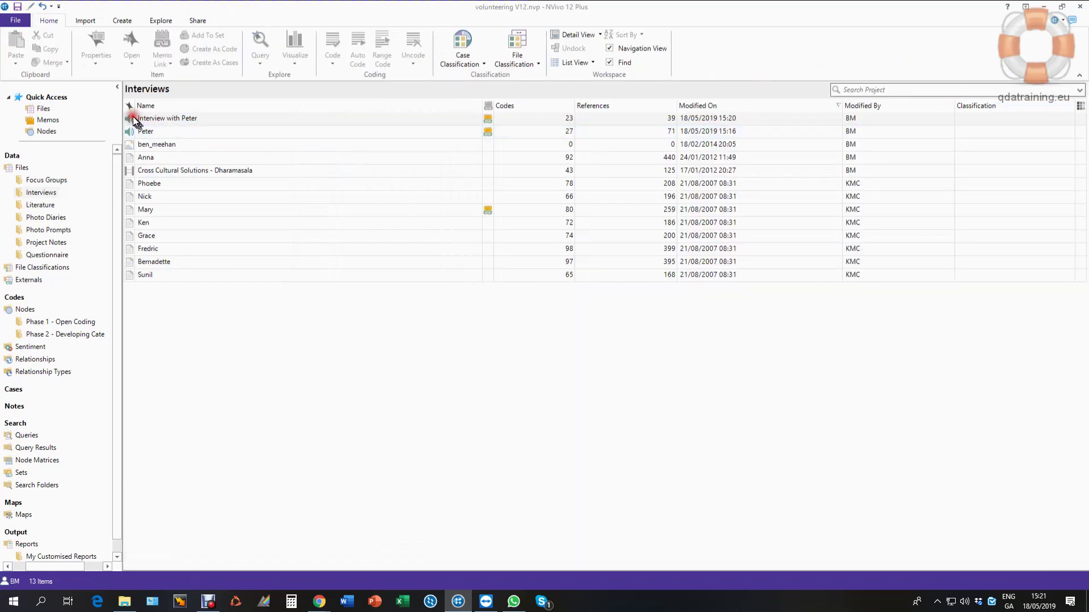
- Send the Interview with Peter audio to NVivo Transcription with English as the language
right_click(131, 119)
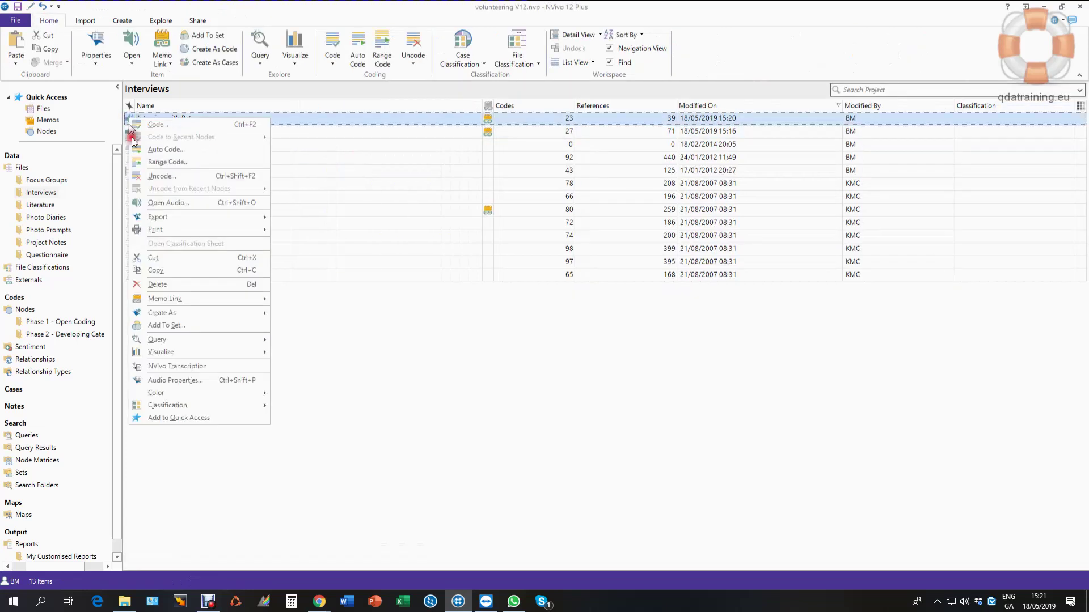
left_click(179, 362)
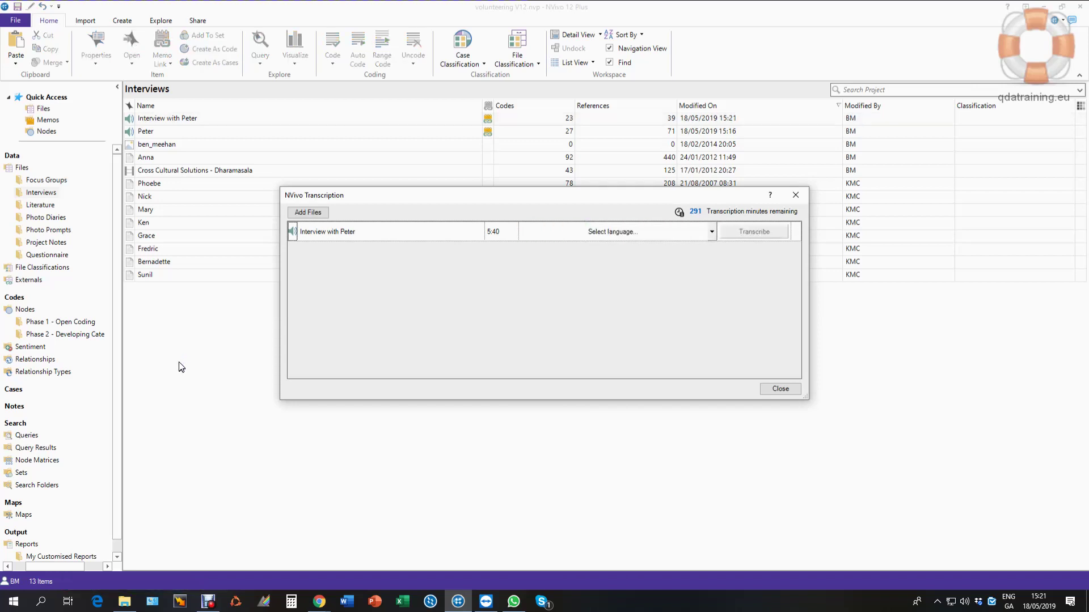
left_click(712, 233)
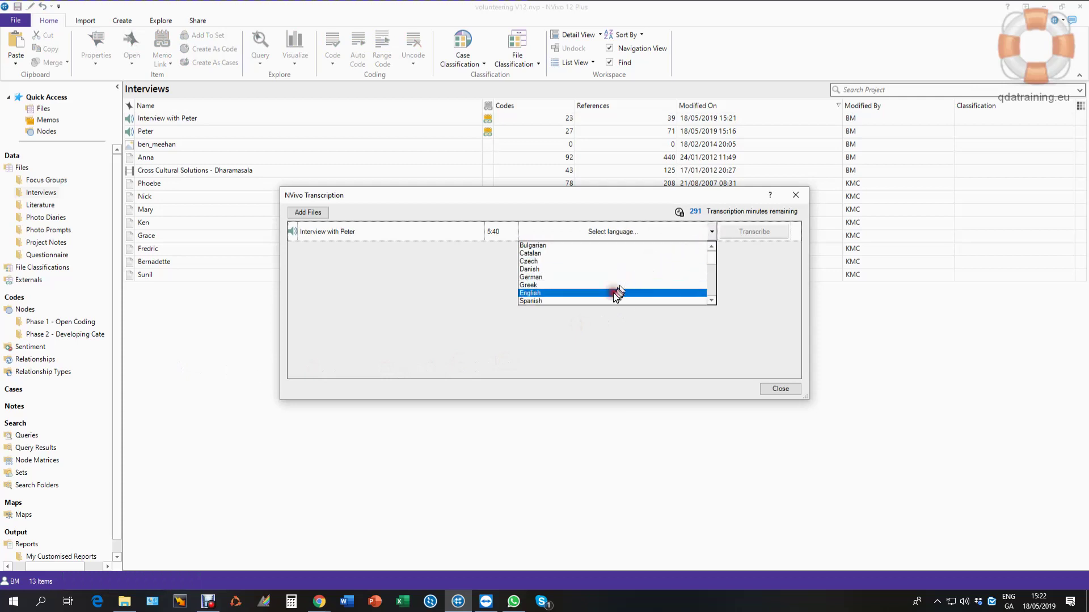
left_click(614, 294)
left_click(759, 233)
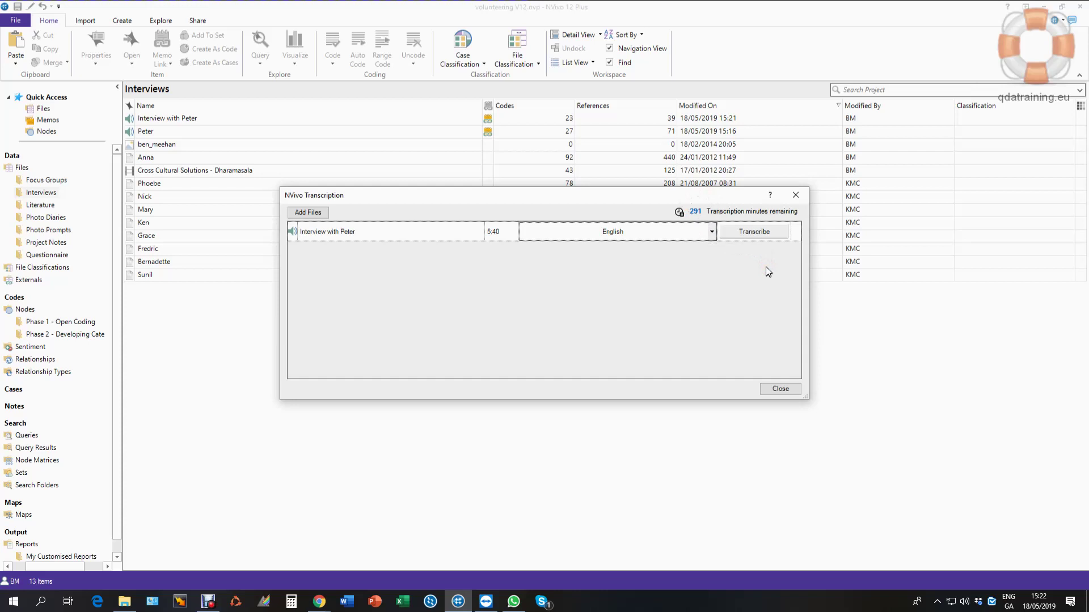
left_click(720, 208)
left_click(689, 213)
left_click(701, 214)
left_click(761, 231)
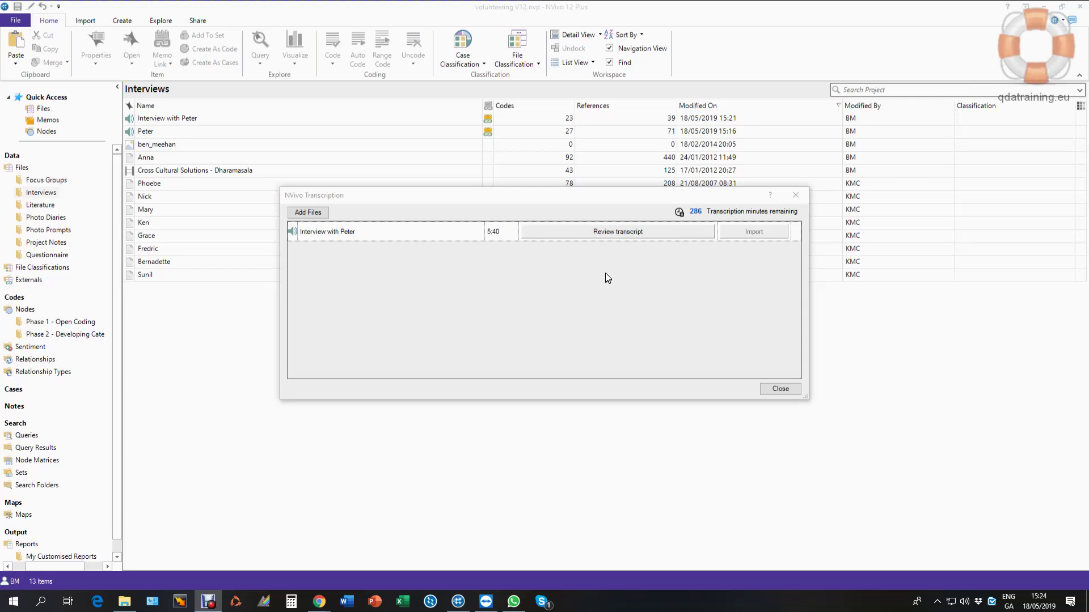
- Open the finished Interview with Peter transcript for review once transcription completes
left_click(619, 232)
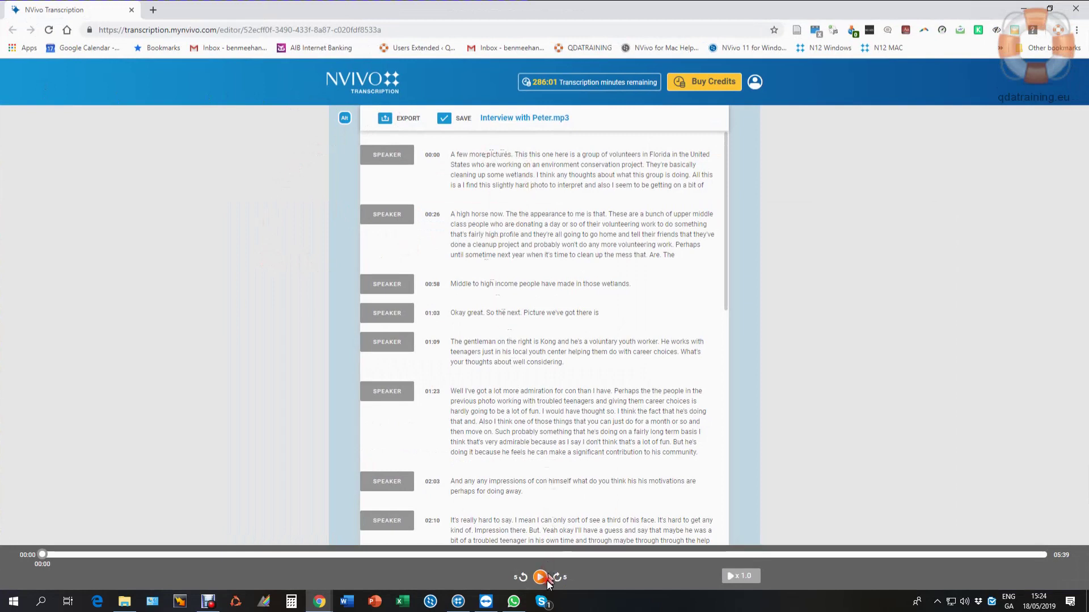
- Place the caret at the first paragraph's start and play the interview audio to 00:15
left_click(524, 154)
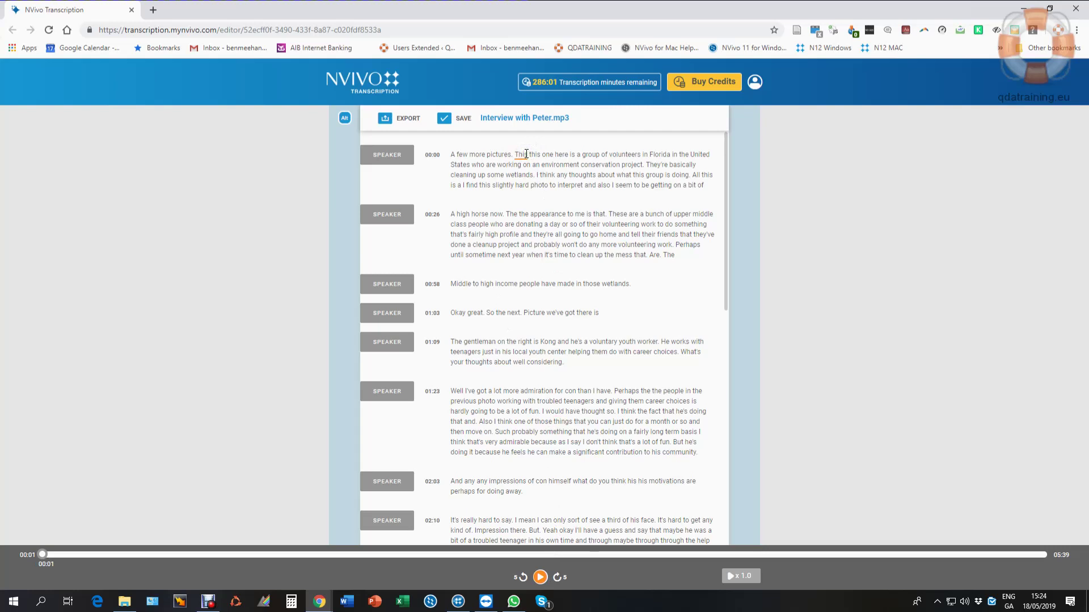
double_click(524, 155)
left_click(451, 155)
left_click(540, 579)
left_click(610, 288)
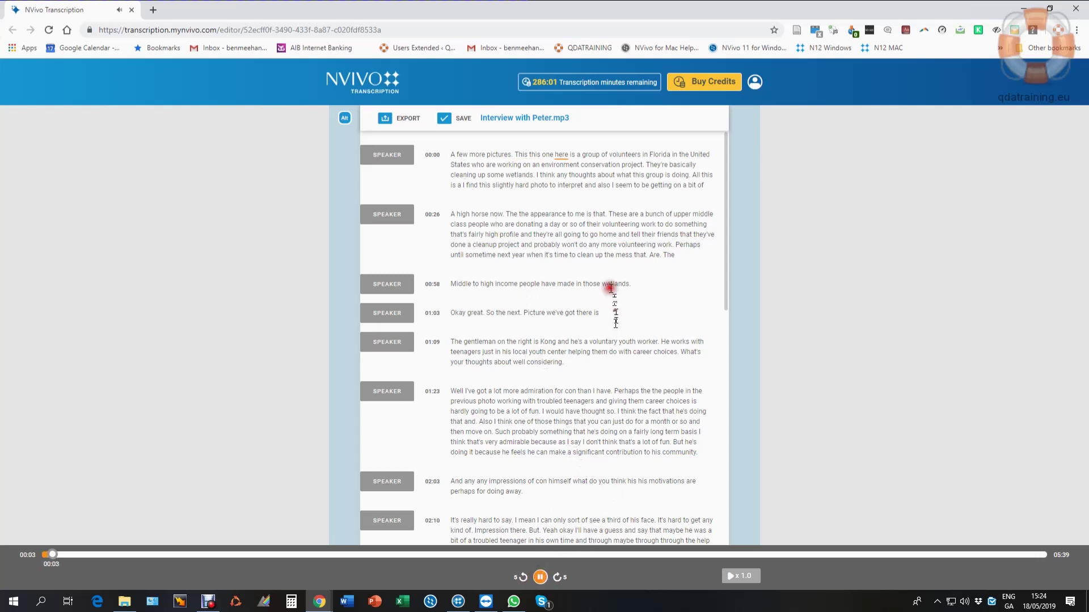
- Replace the period after 'doing' with '?', checking it against the audio playback
left_click(540, 577)
left_click(690, 176)
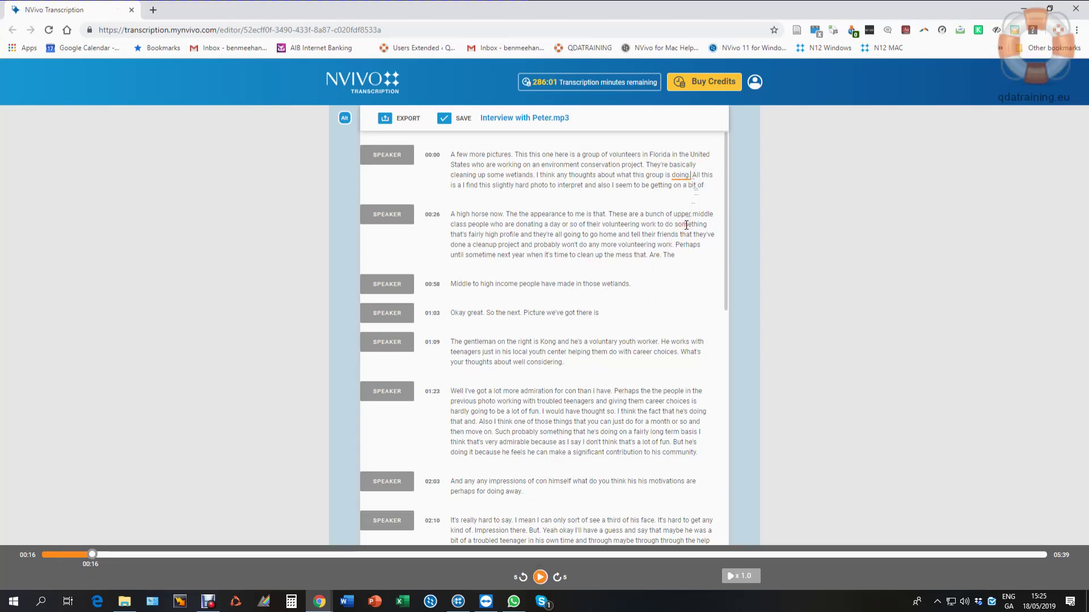
key("BackSpace")
type("?")
left_click(694, 179)
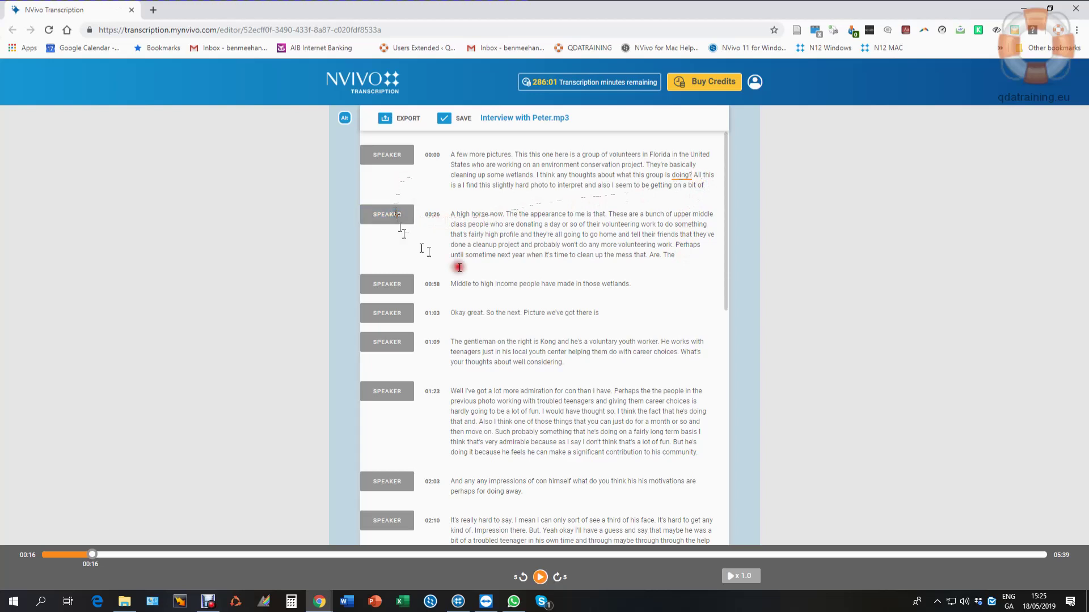
left_click(541, 577)
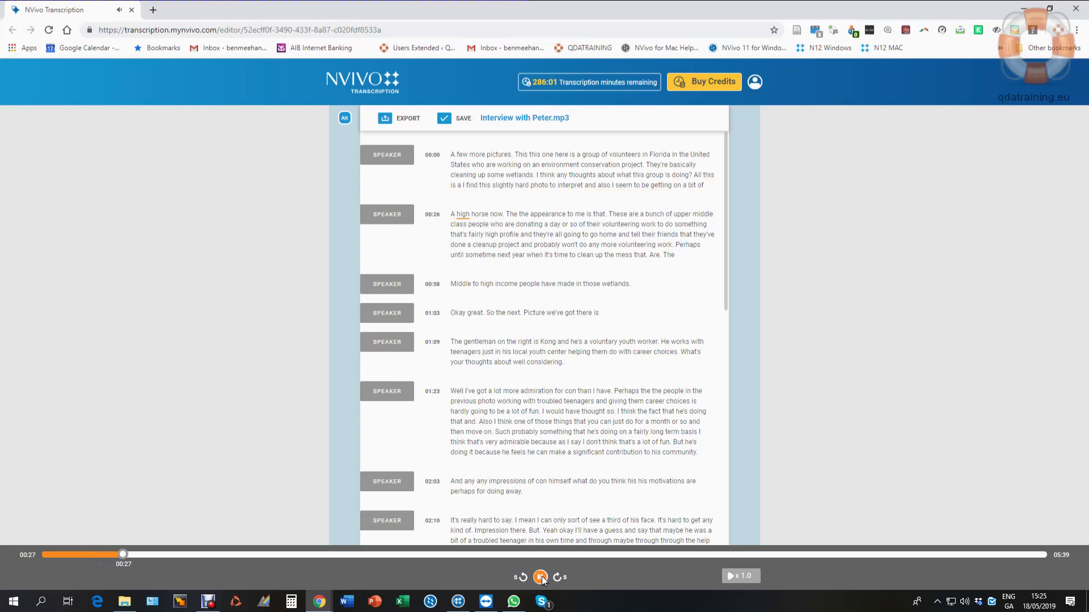
left_click(541, 579)
left_click(696, 176)
- Start a new 00:17 segment at 'All this' and merge the high-horse passage into it
key("Return")
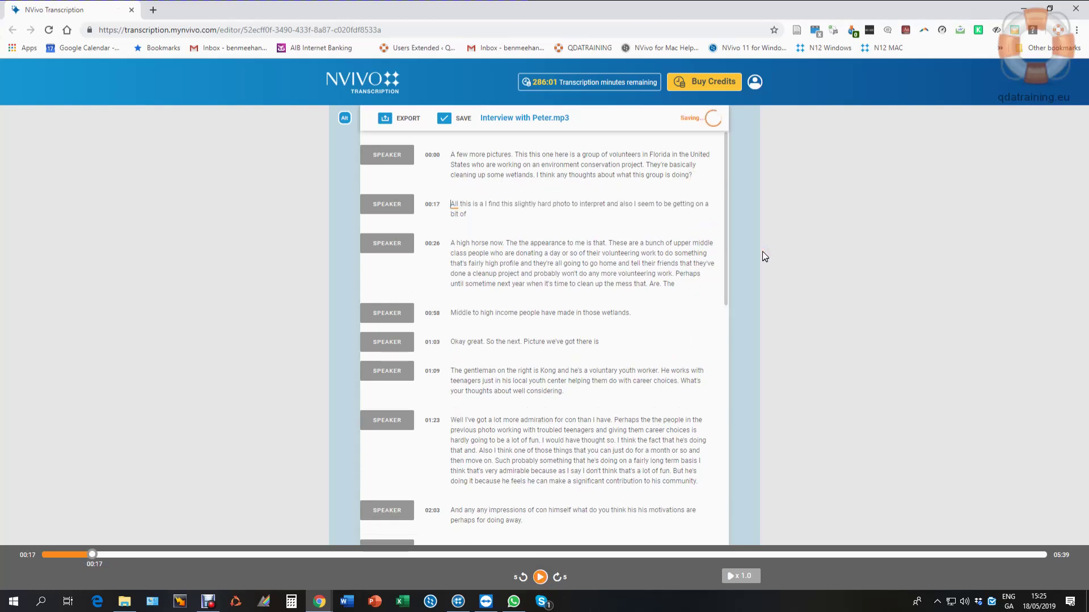
left_click(453, 244)
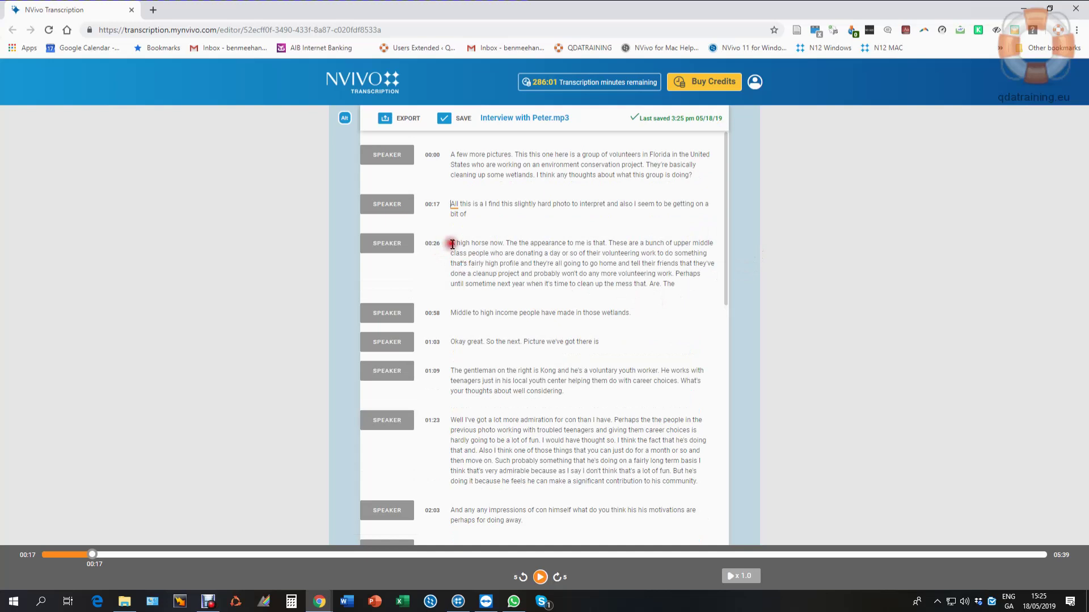
key("BackSpace")
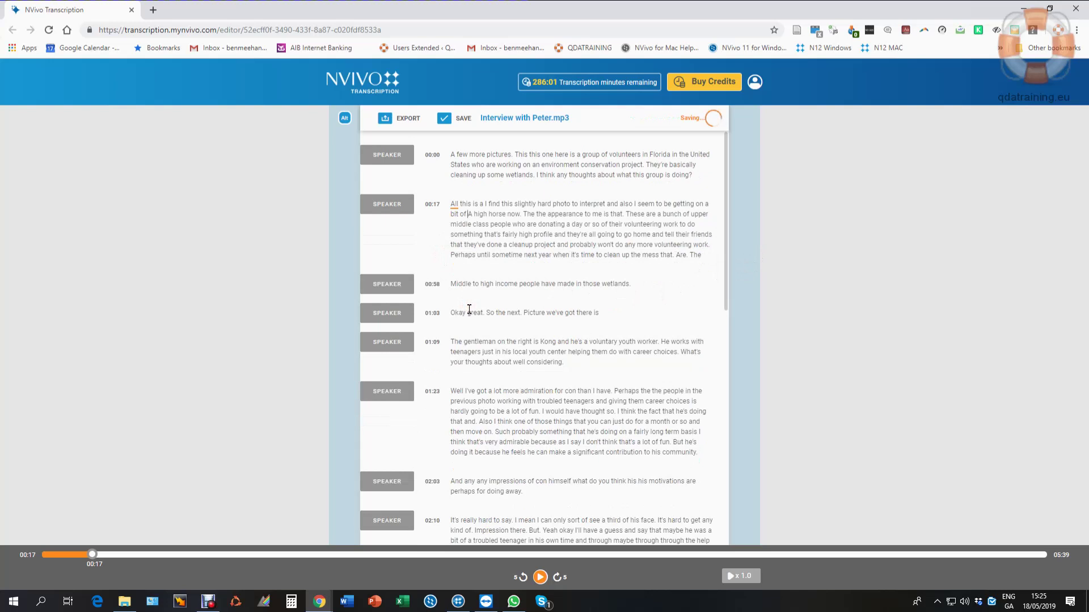
left_click(498, 226)
- Label the first segment's speaker INTERVIEWER and the 00:17 segment's speaker PETER
left_click(392, 157)
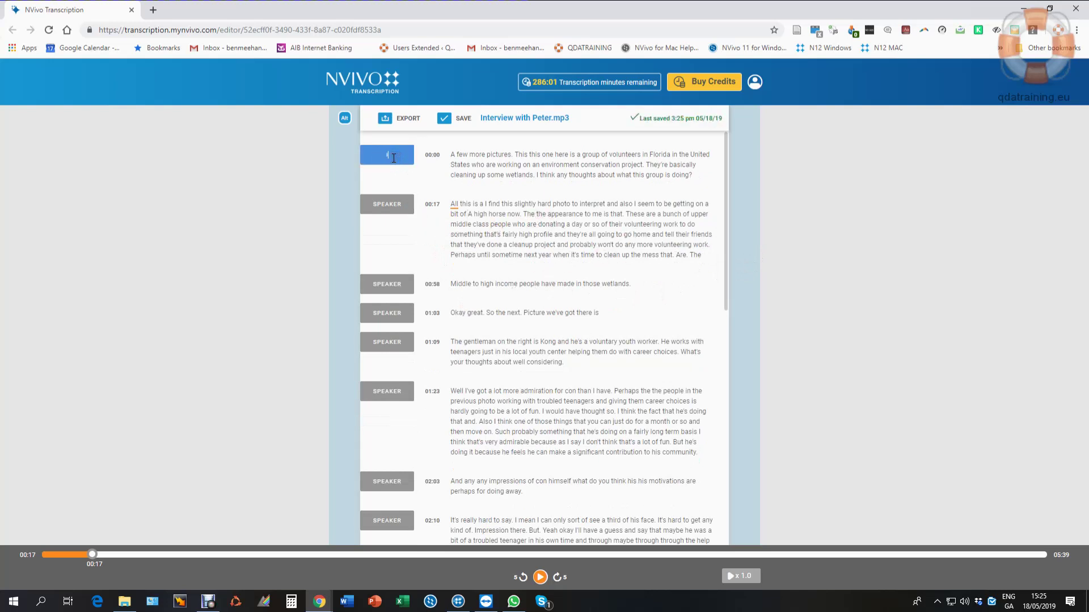
type("INTERVIEWER")
left_click(387, 202)
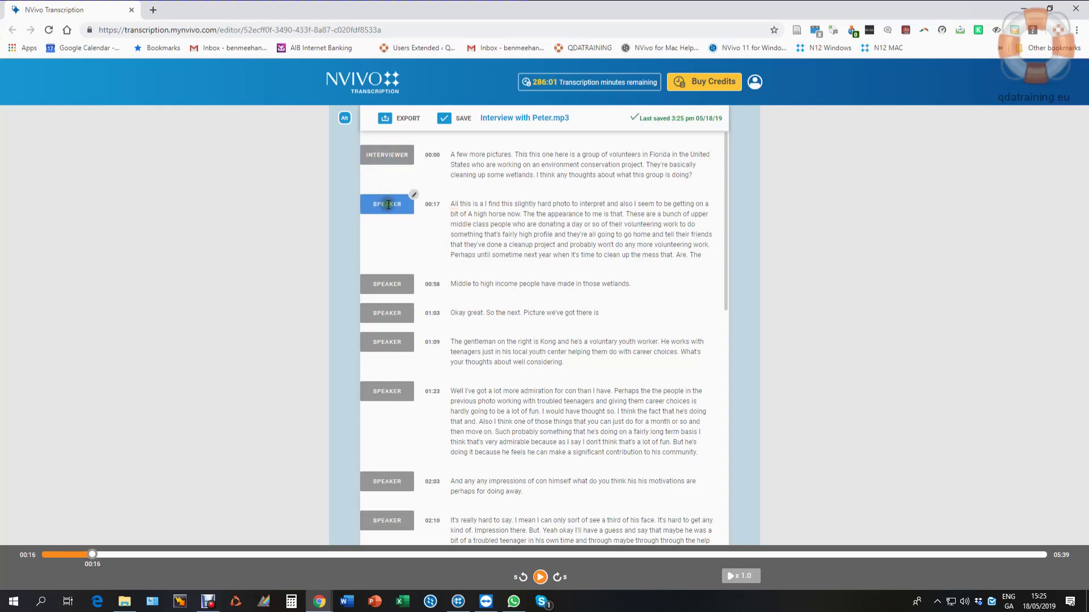
left_click(387, 203)
type("PETER")
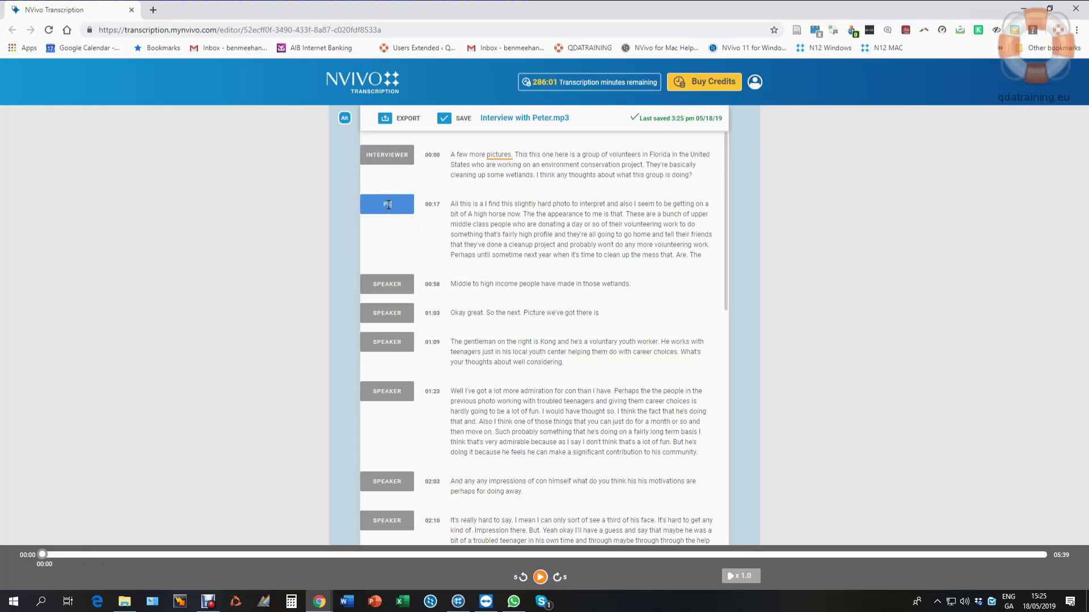
left_click(462, 232)
- Replace the opening 'All this' of Peter's answer with 'Ah!'
left_click(470, 202)
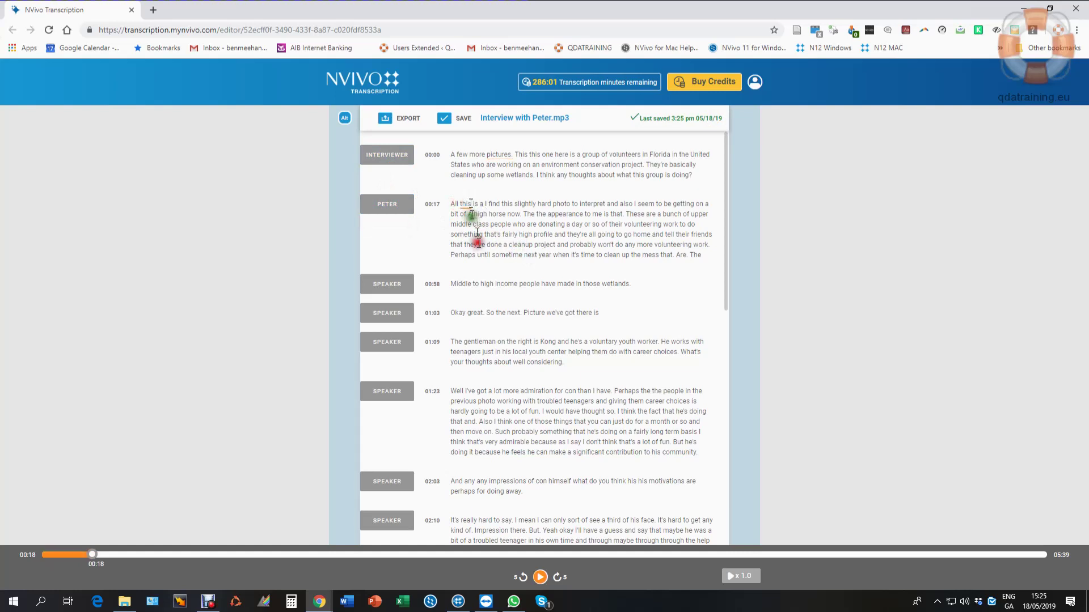
key("BackSpace")
key("BackSpace")
key("BackSpace")
key("BackSpace")
key("BackSpace")
key("BackSpace")
key("BackSpace")
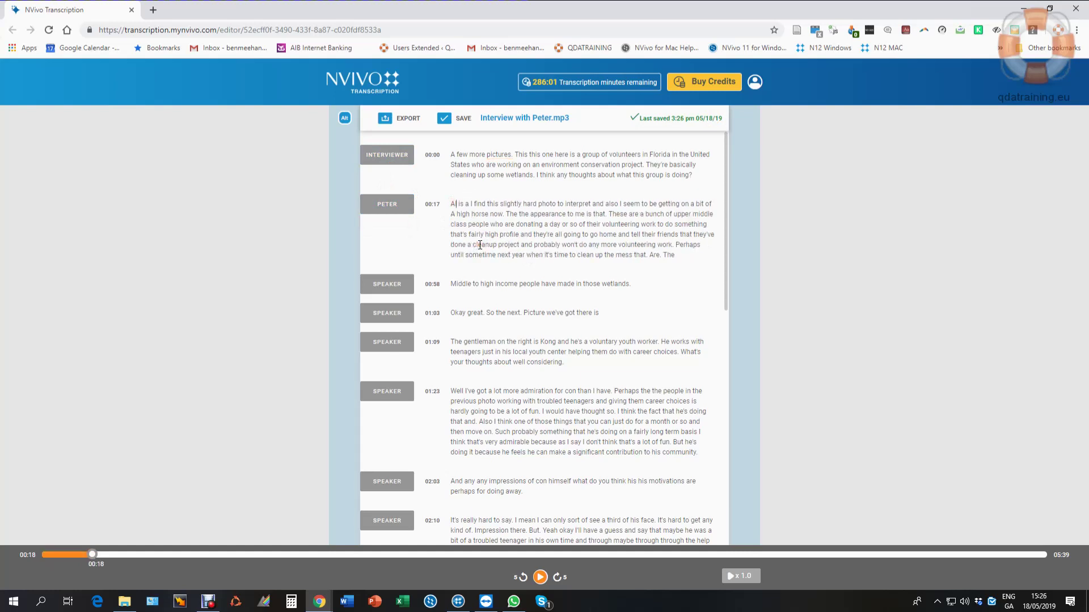
type("lh!")
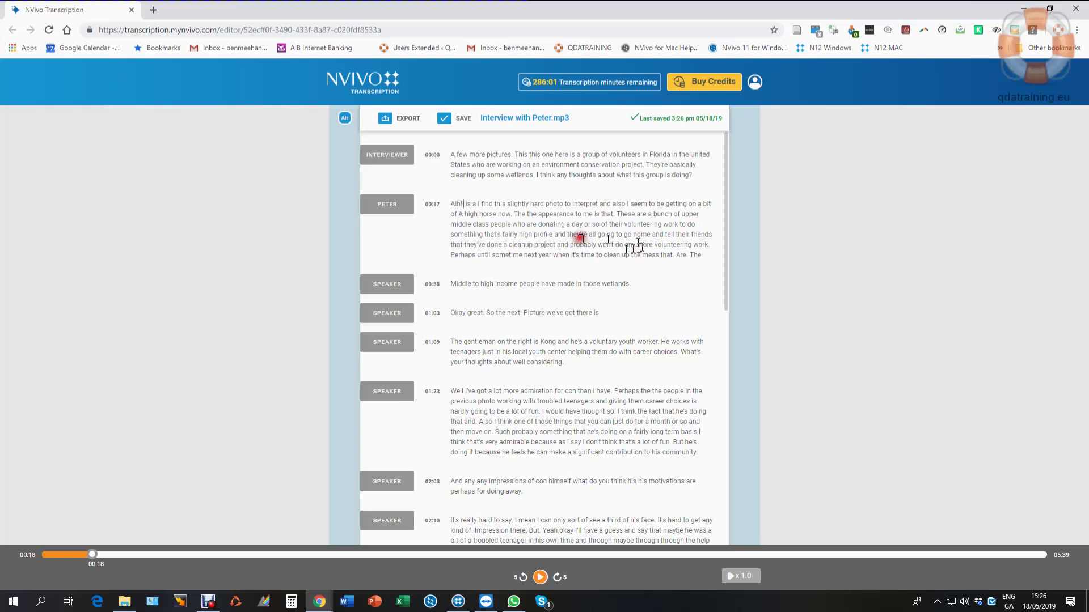
left_click(478, 205)
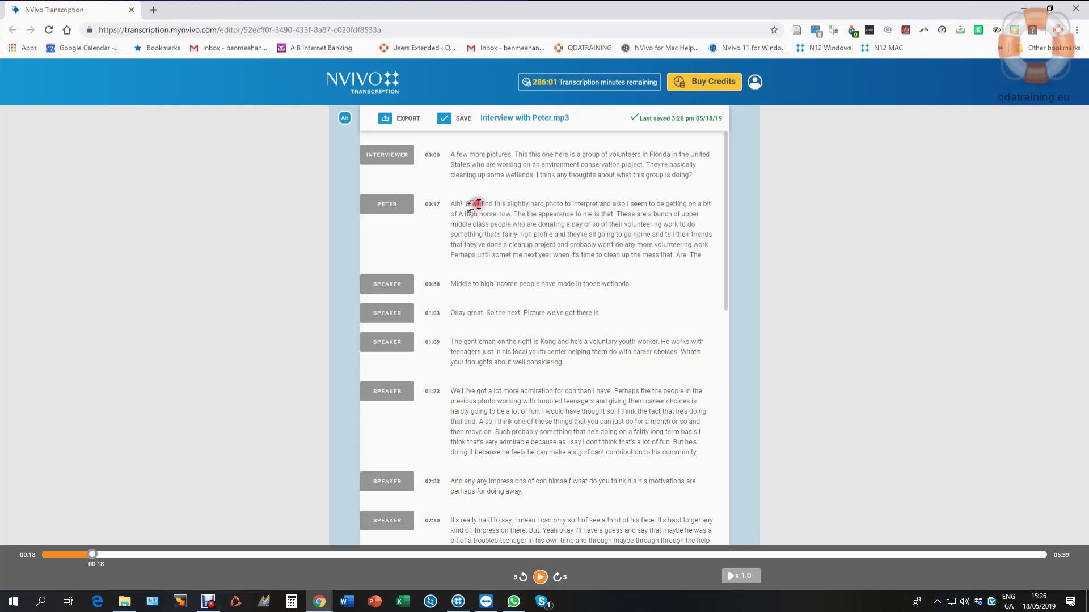
- Change the capital 'A' after 'of' to lowercase so Peter's answer reads 'of a high horse'
left_click(540, 578)
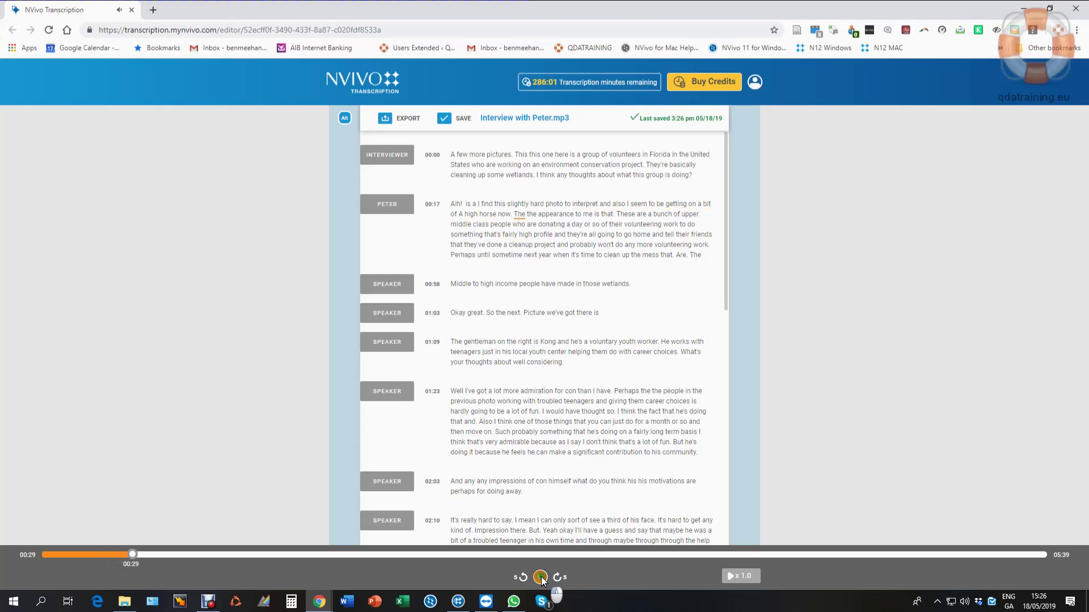
left_click(540, 577)
left_click(459, 215)
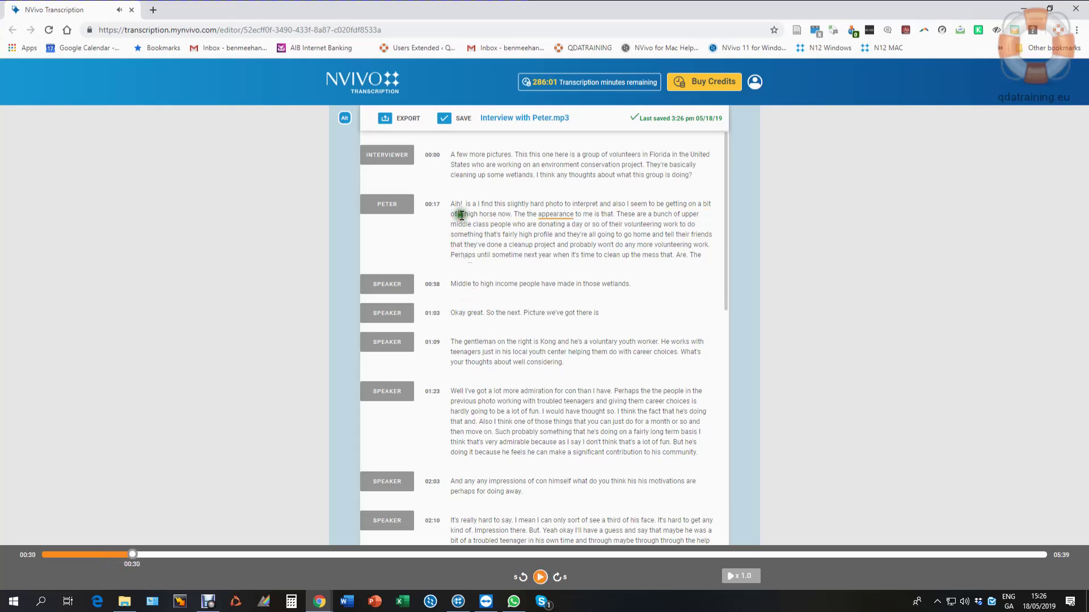
key("BackSpace")
type("a")
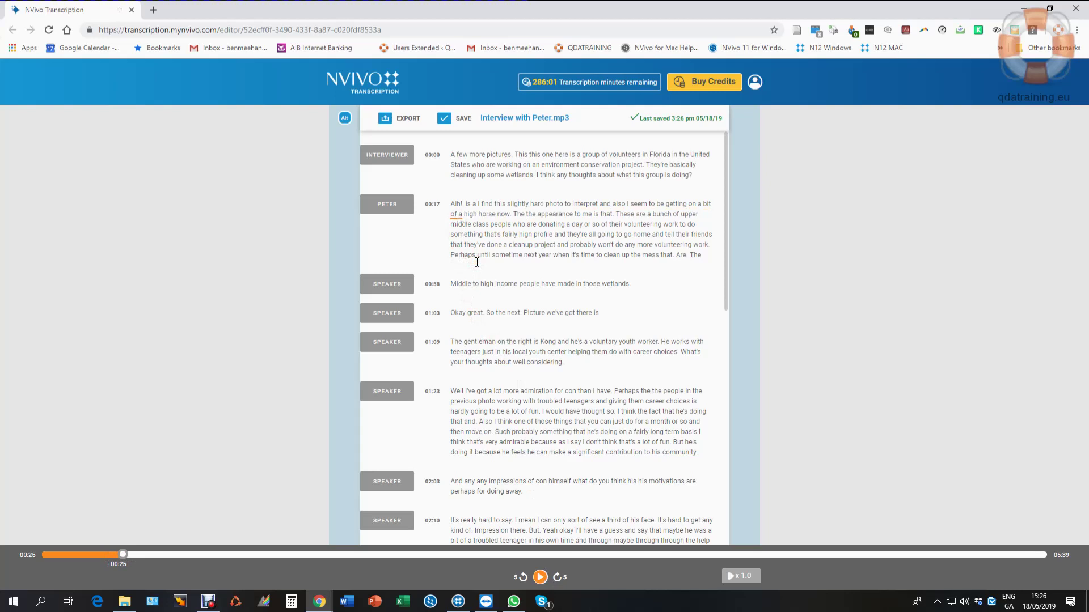
scroll(547, 285, "down", 7)
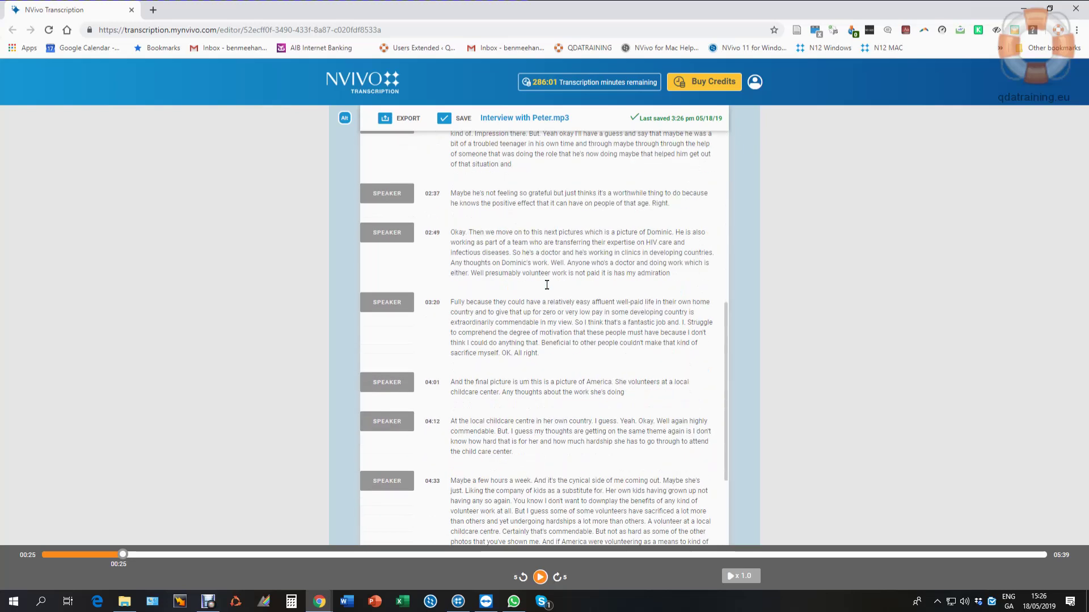
scroll(547, 284, "up", 7)
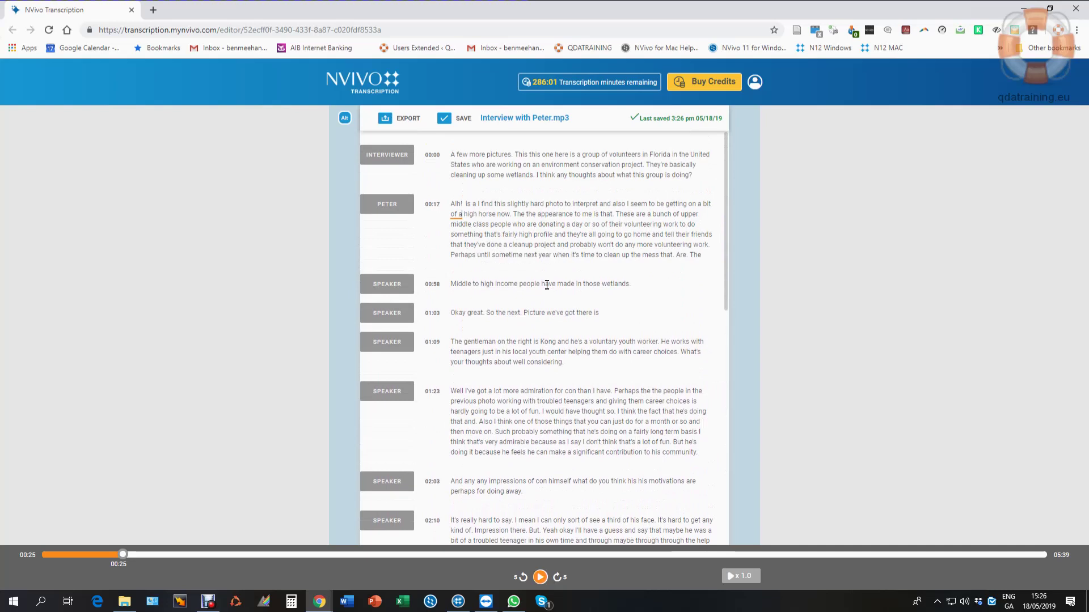
scroll(547, 285, "down", 5)
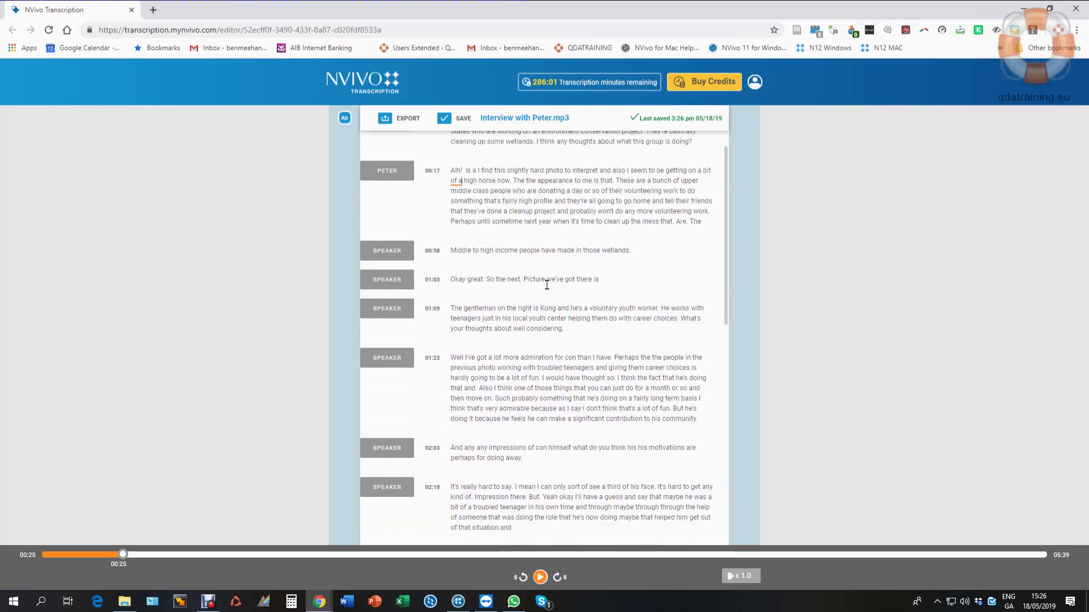
scroll(547, 284, "up", 5)
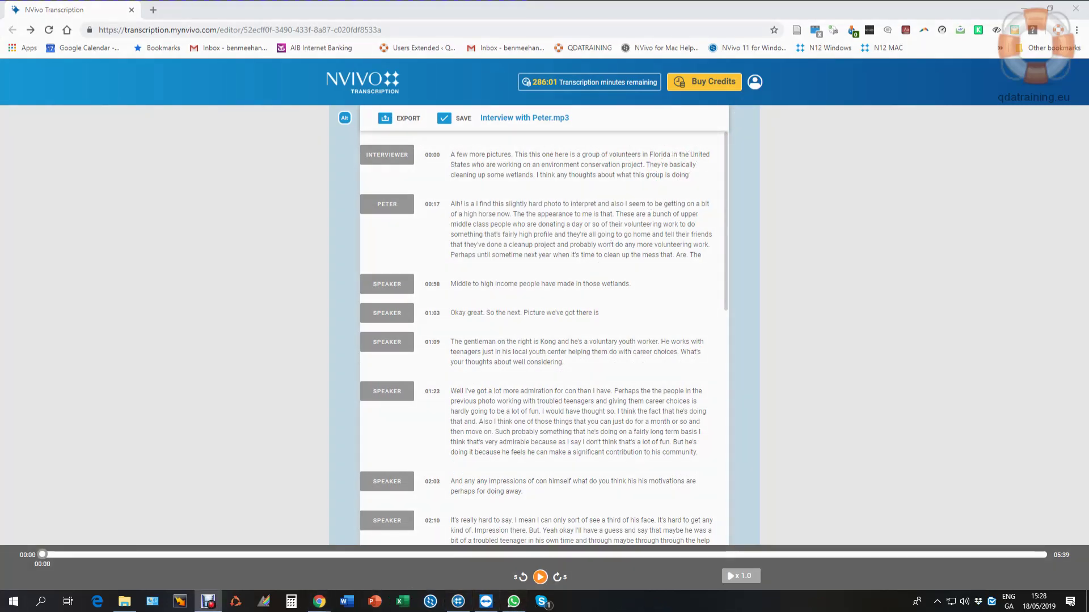
left_click(459, 601)
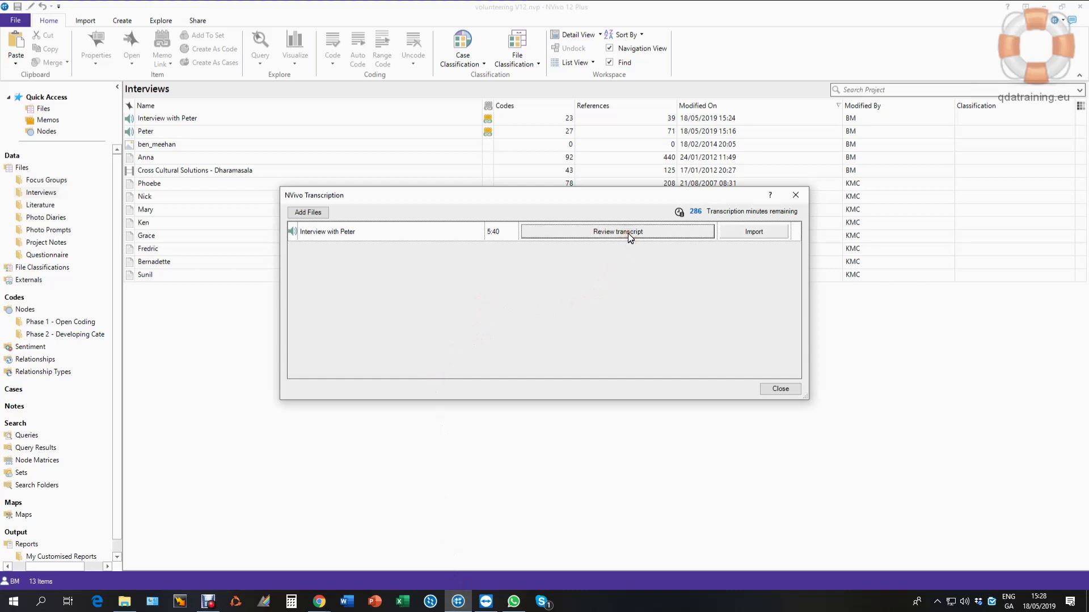
- Import the corrected Interview with Peter transcript, then close the NVivo Transcription window
left_click(752, 233)
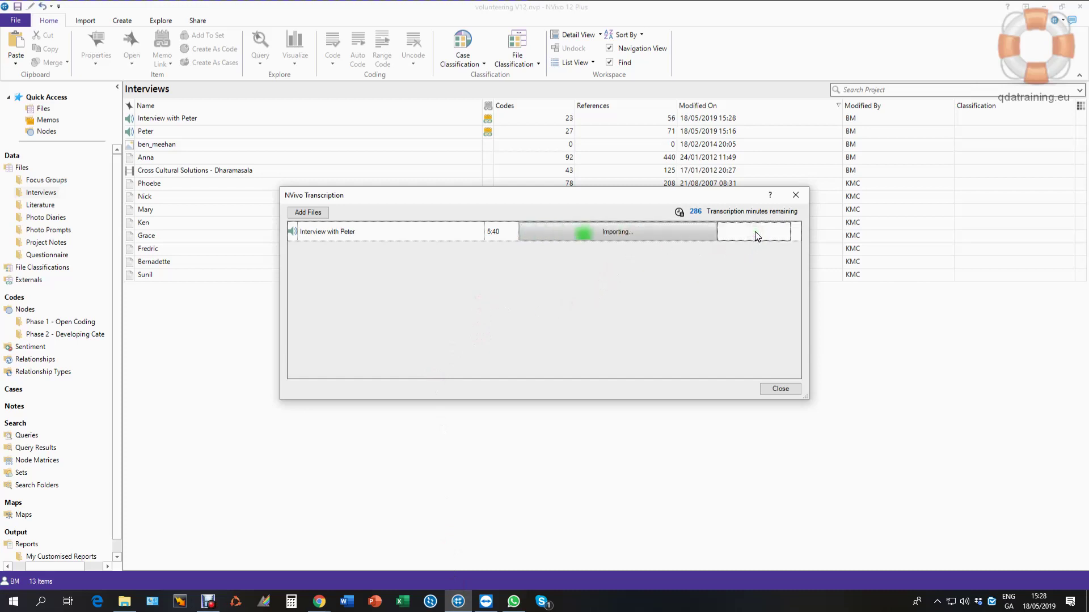
left_click(622, 229)
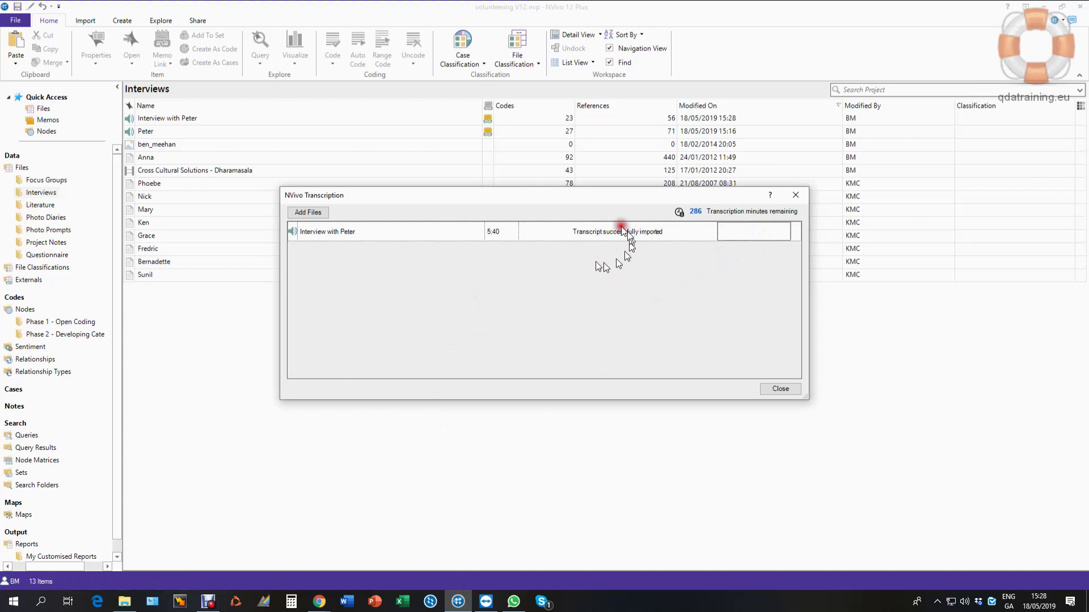
left_click(791, 392)
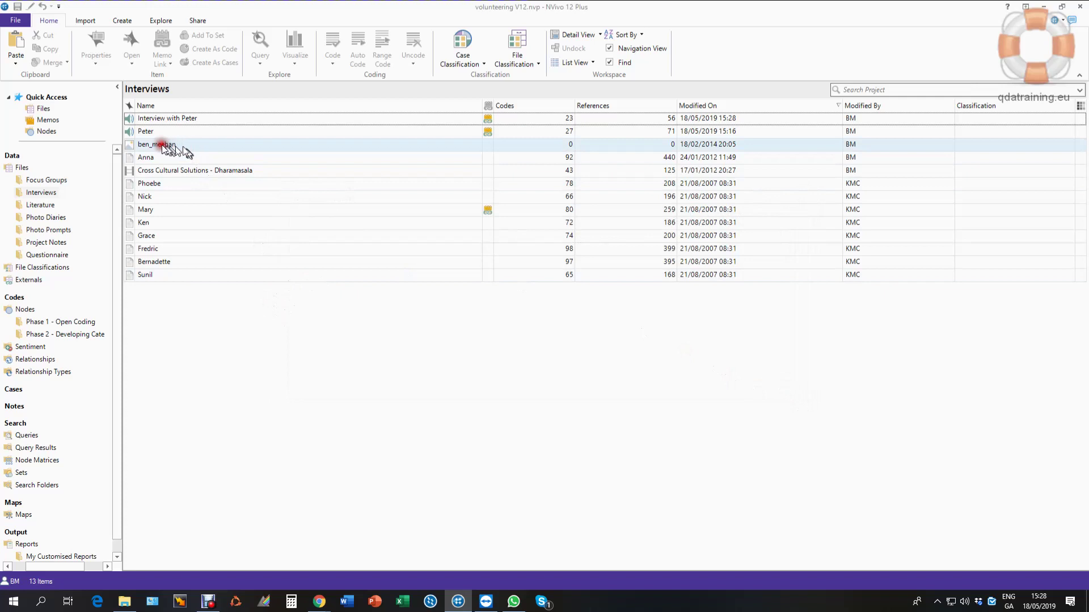
- Open Interview with Peter, widen its transcript's Content column, and select the first row
left_click(131, 119)
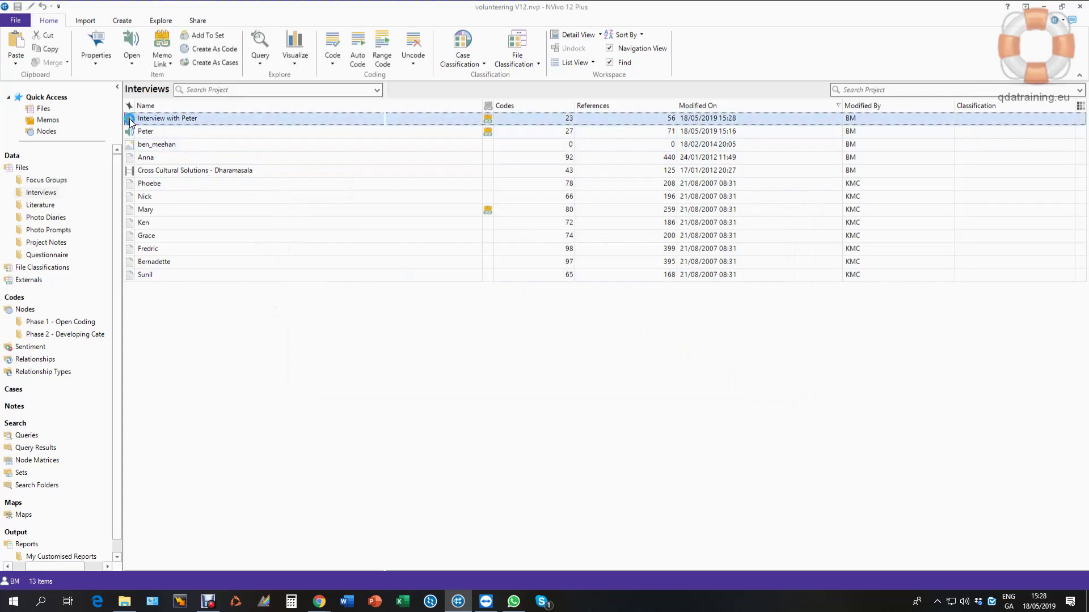
double_click(130, 120)
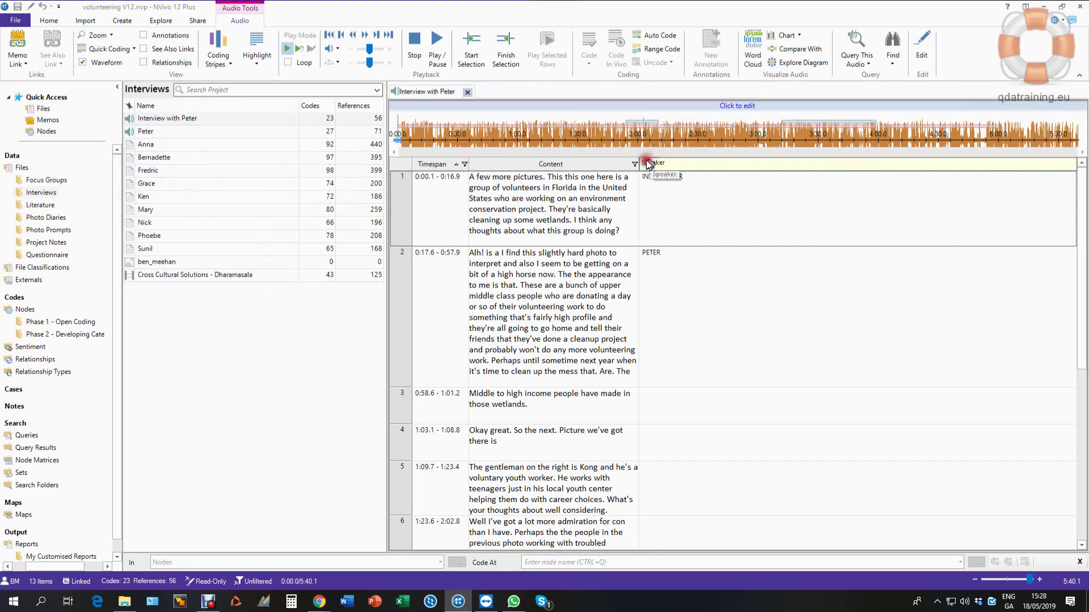
left_click_drag(650, 164, 1000, 166)
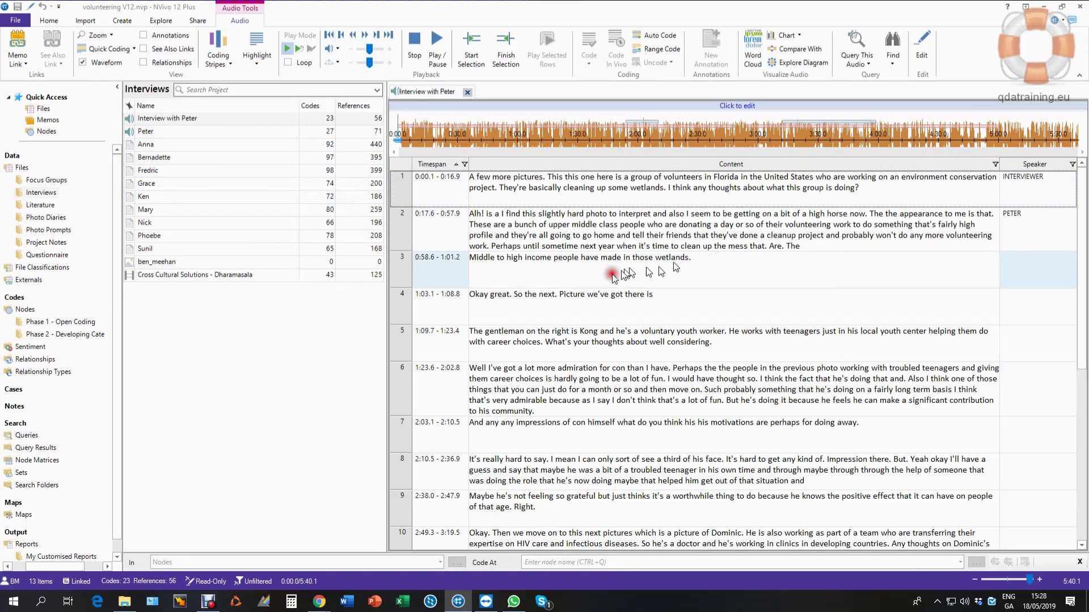
left_click(402, 193)
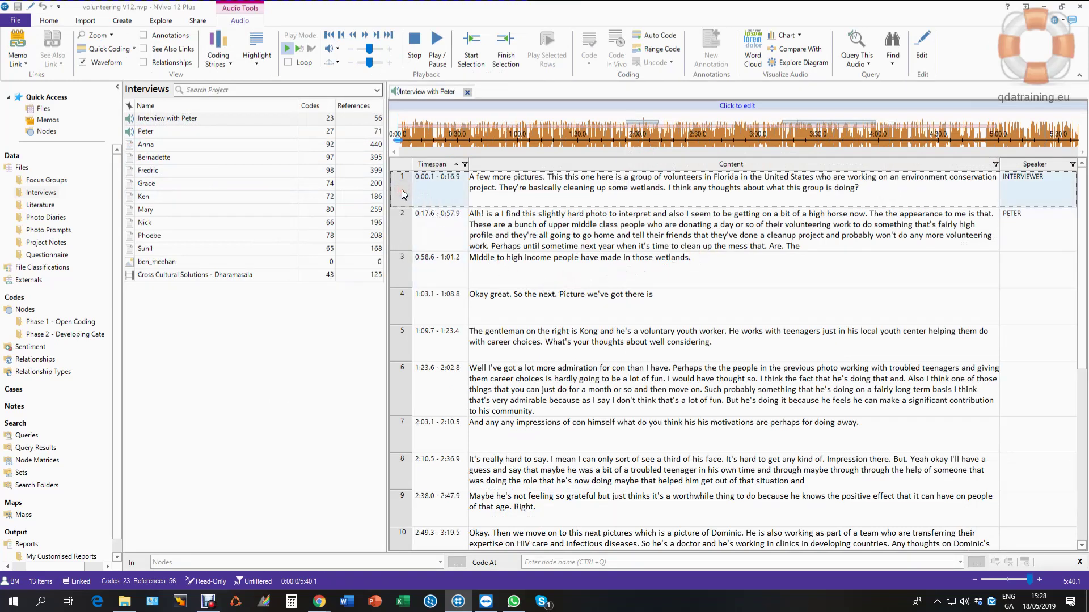
left_click(414, 188)
right_click(408, 191)
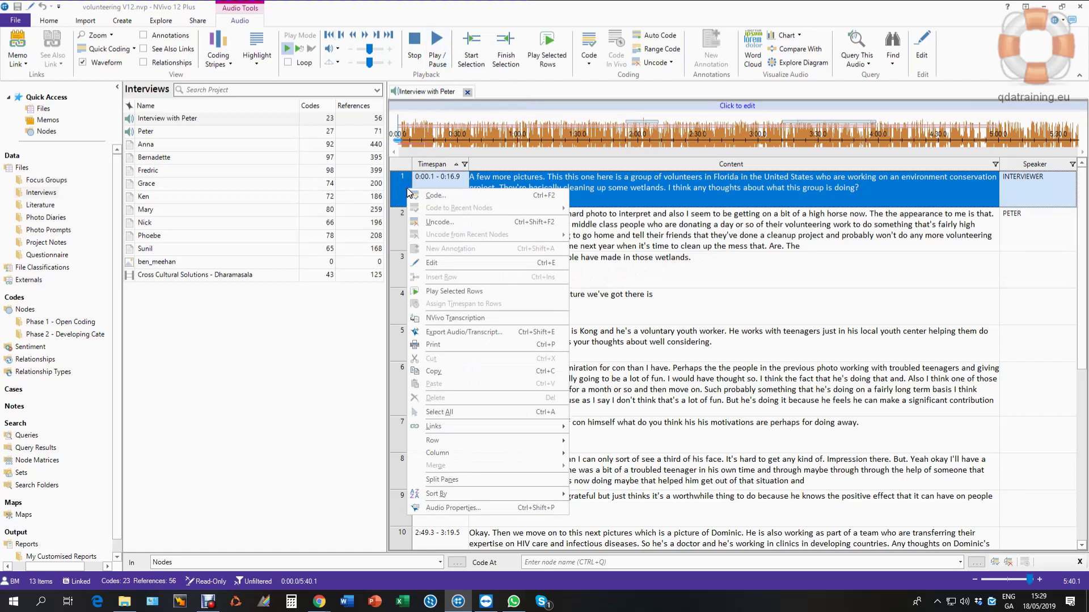
- Play the audio for the first transcript row, then pause it
left_click(446, 292)
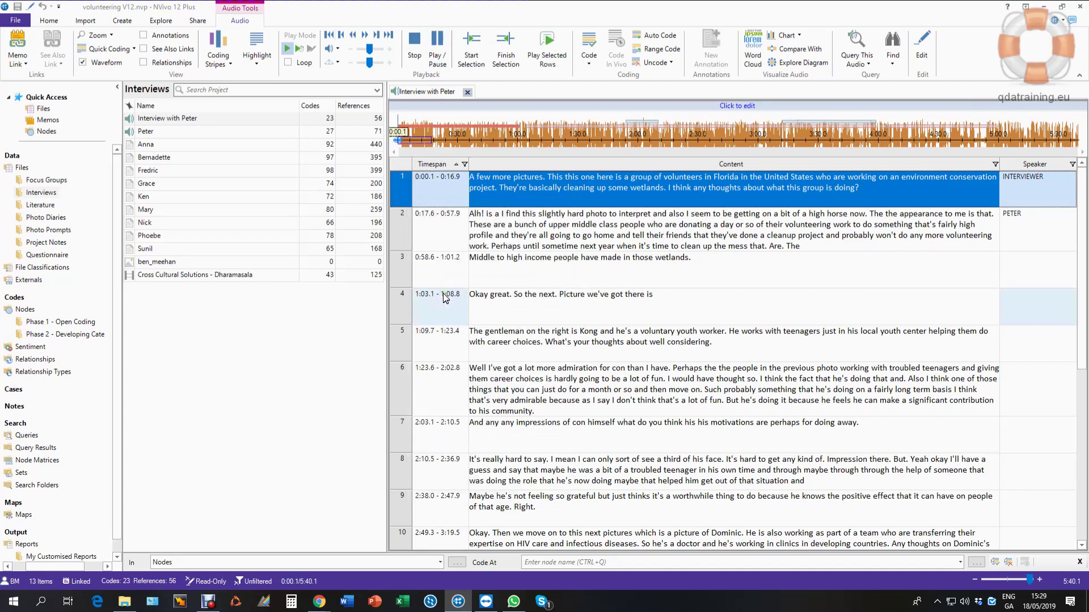
left_click(437, 40)
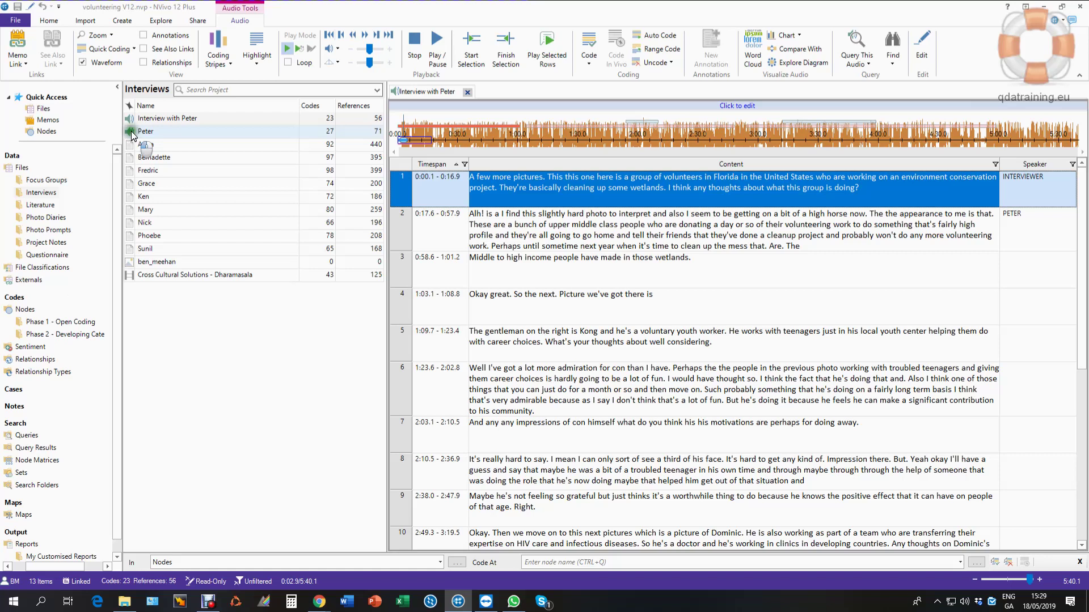
- Open the Peter audio from Interviews and widen its transcript's Content column to show full rows
left_click(132, 135)
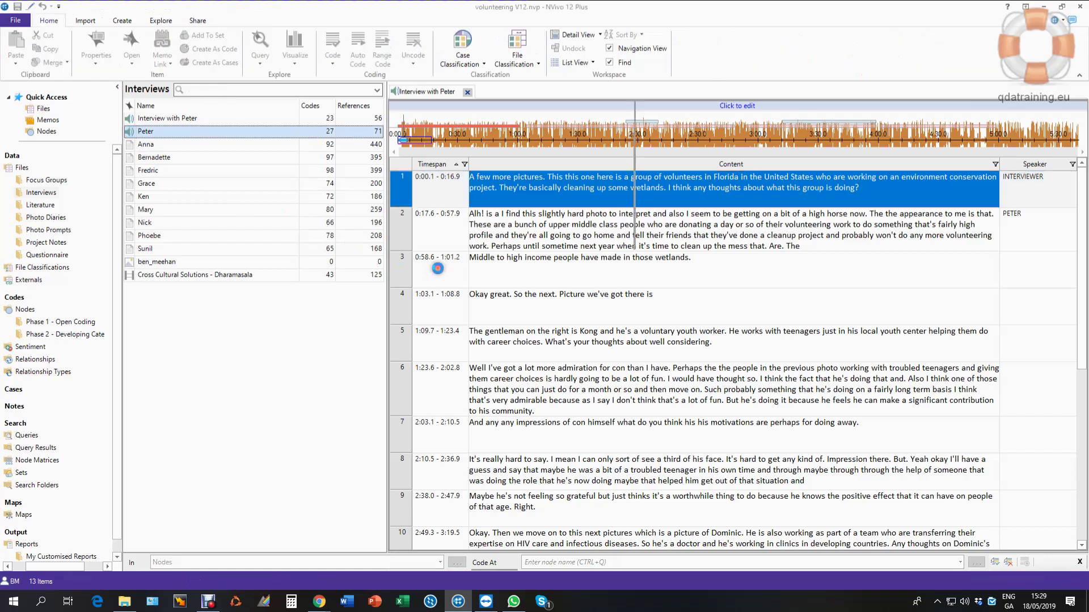
left_click(655, 258)
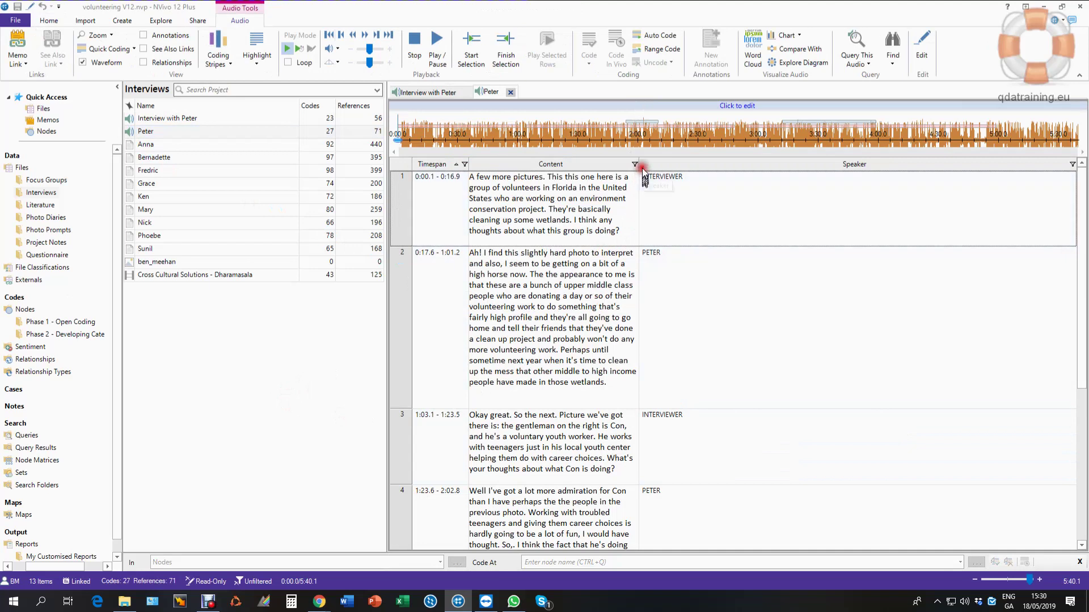
left_click_drag(639, 164, 1008, 157)
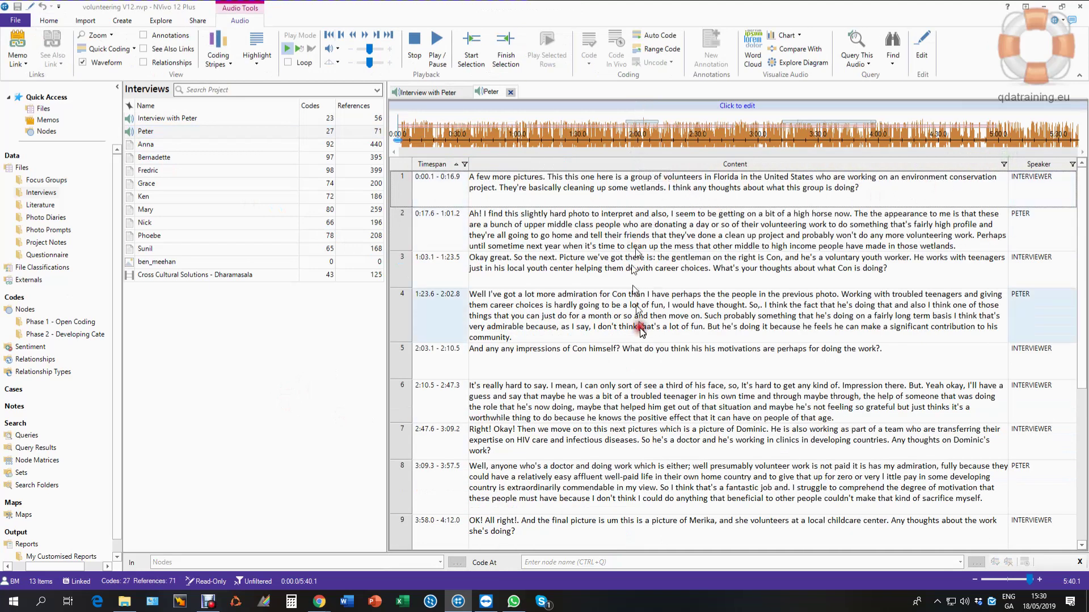
scroll(639, 328, "down", 10)
scroll(641, 329, "up", 10)
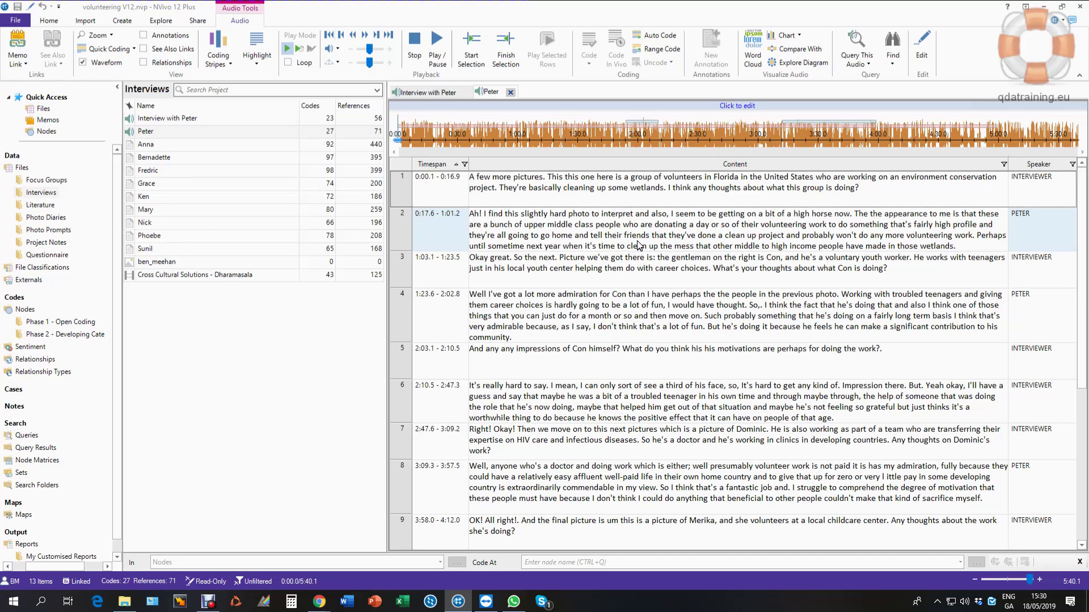
- Switch Peter's transcript from read-only to editable and place the cursor in row 4's Content text
left_click(753, 107)
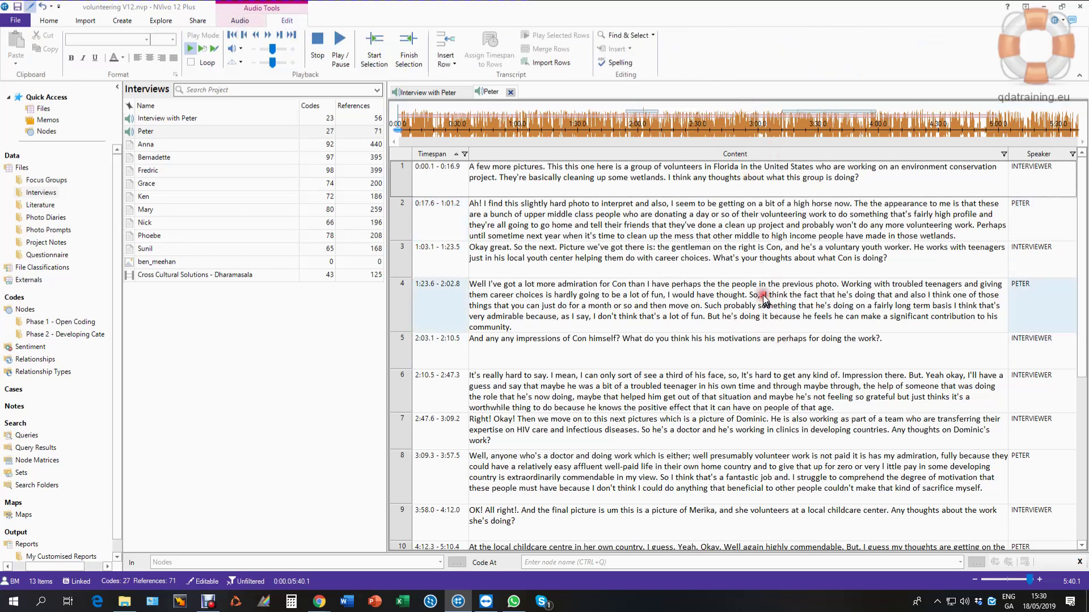
left_click(763, 296)
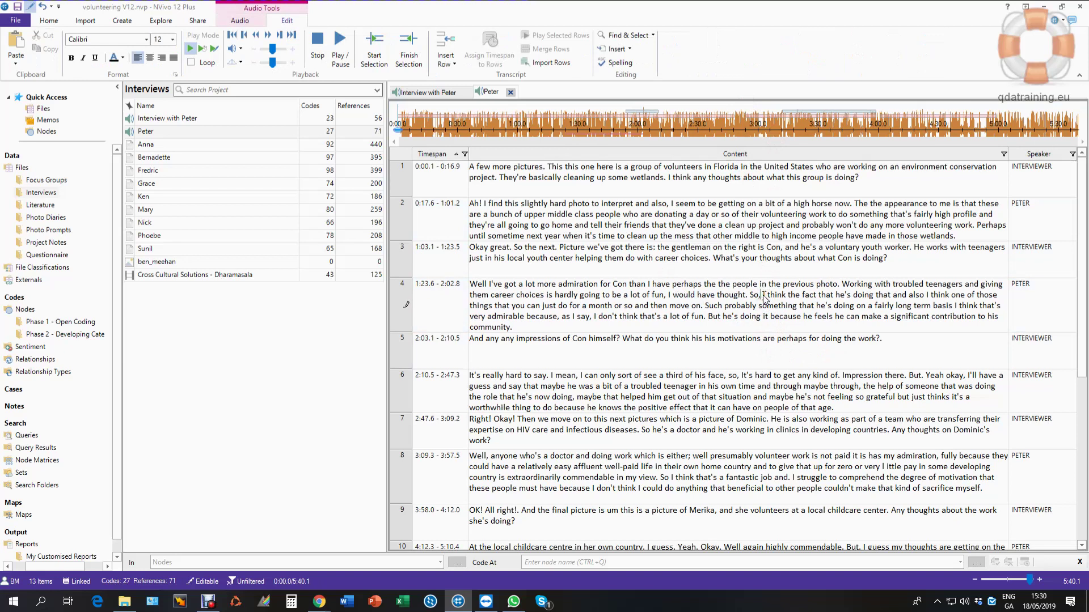